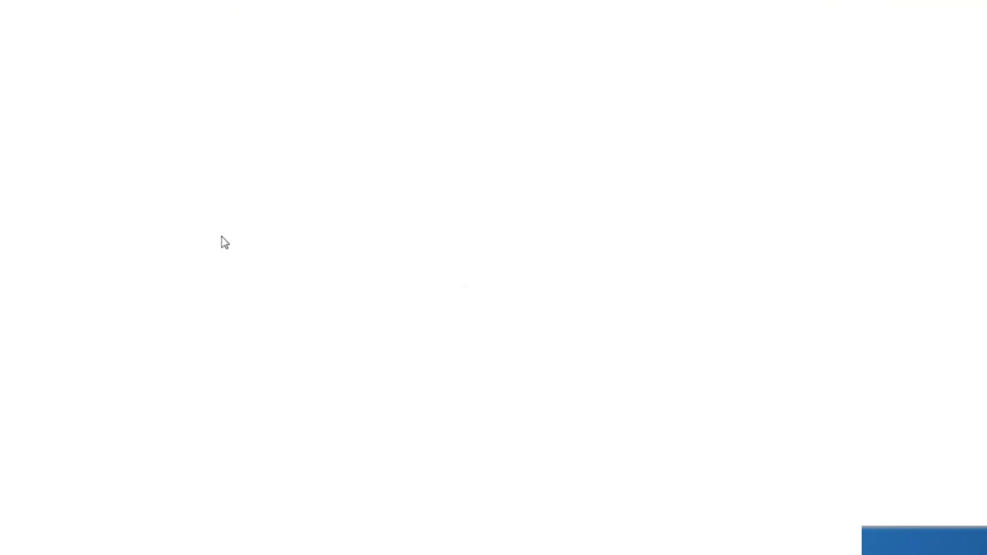
- Reload the router login form and place the caret in the Username field
left_click(494, 226)
- Log in to the router with the admin username and the account password
type("vpn_admin")
key("Tab")
type("•••")
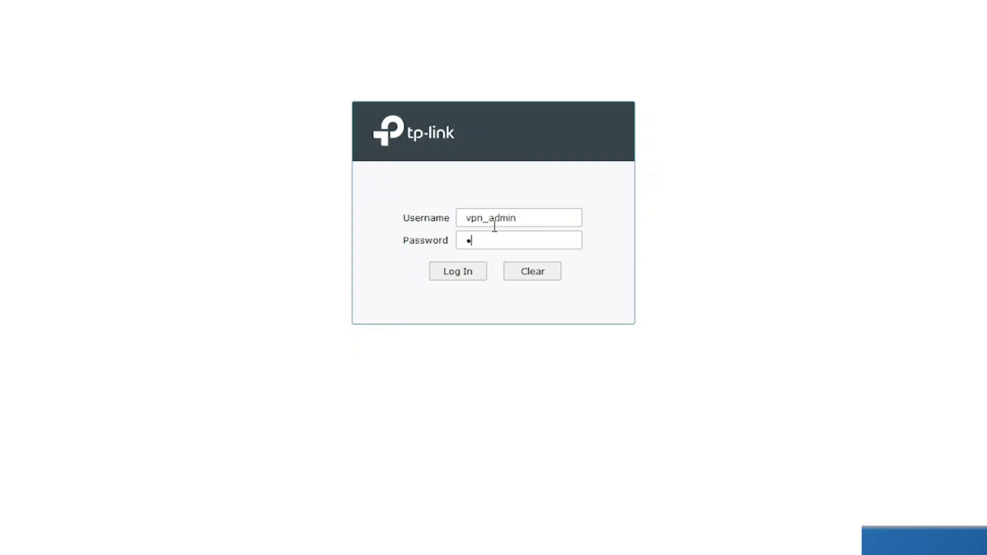
type("••••••")
key("Return")
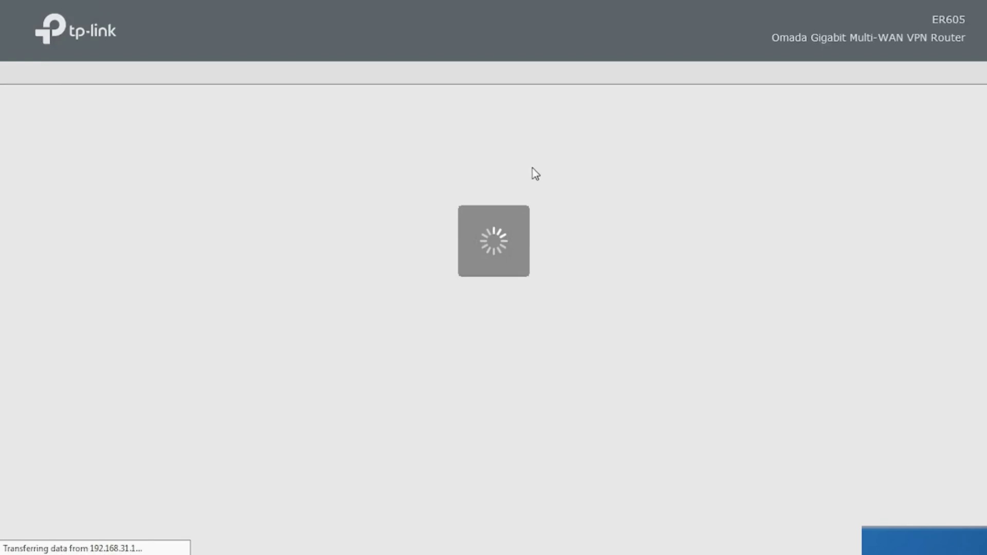
- Open Services > Dynamic DNS to show the empty Peanuthull entry list
mouse_move(239, 1)
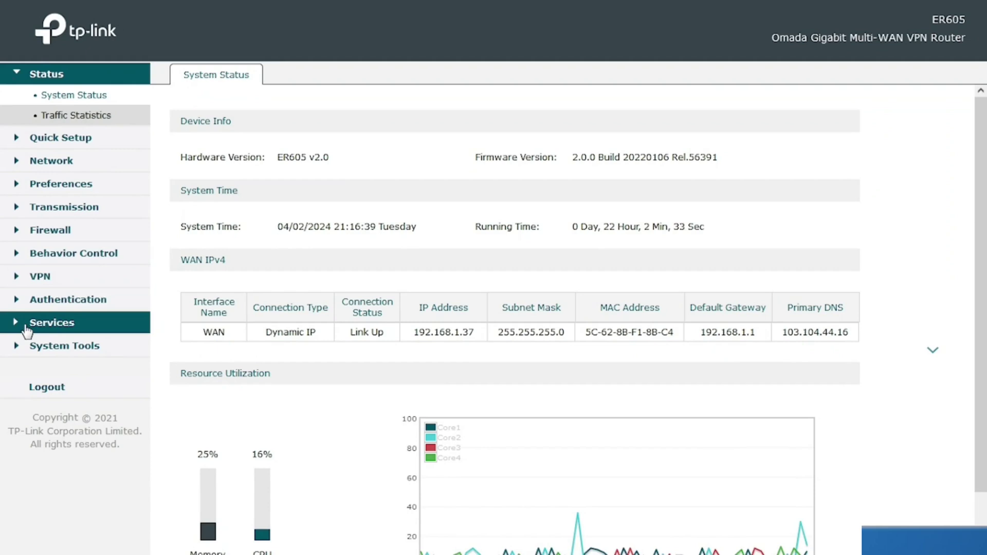
left_click(27, 324)
left_click(58, 304)
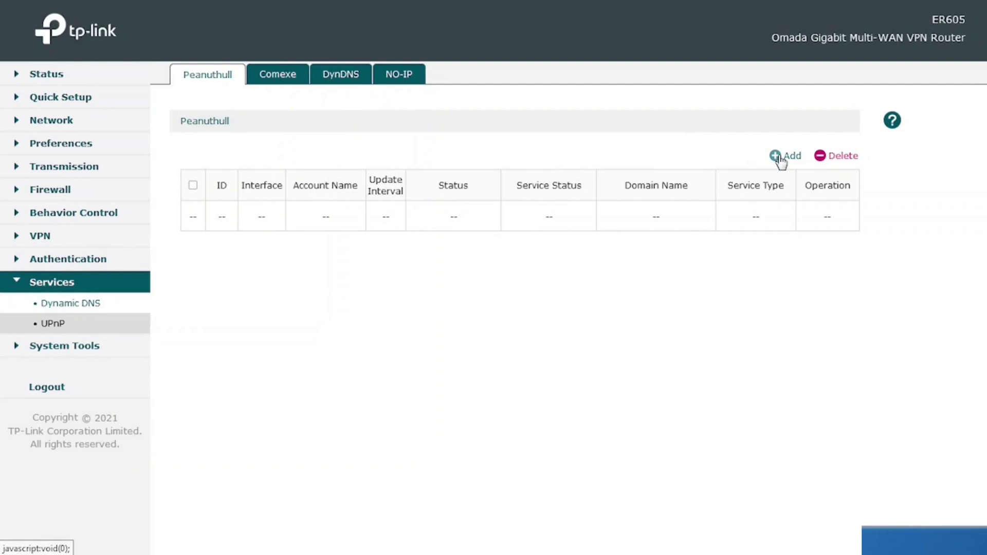
- Start a new Peanuthull DDNS entry with WAN as the interface and visit its account fields
left_click(781, 159)
left_click(380, 265)
left_click(386, 286)
left_click(383, 287)
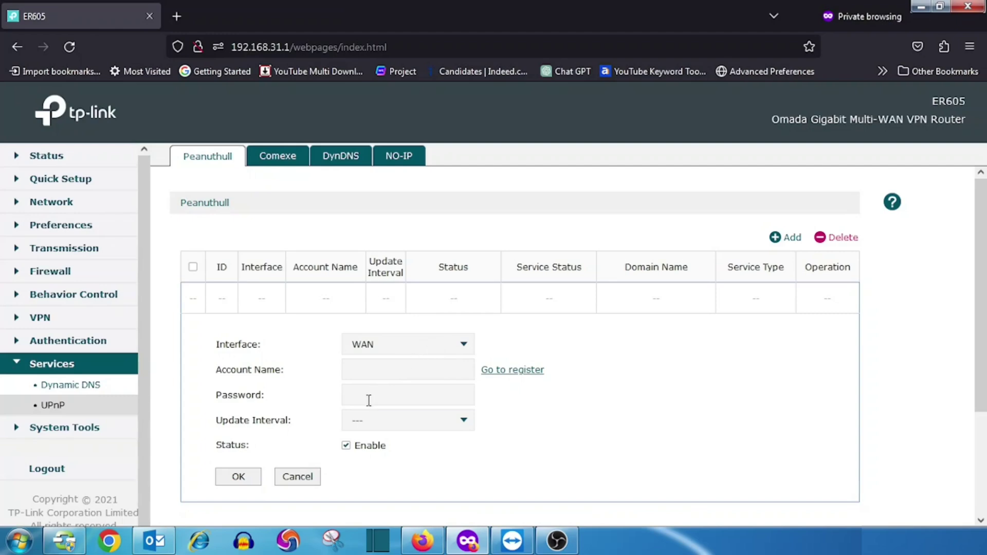
left_click(368, 318)
left_click(298, 391)
left_click(357, 368)
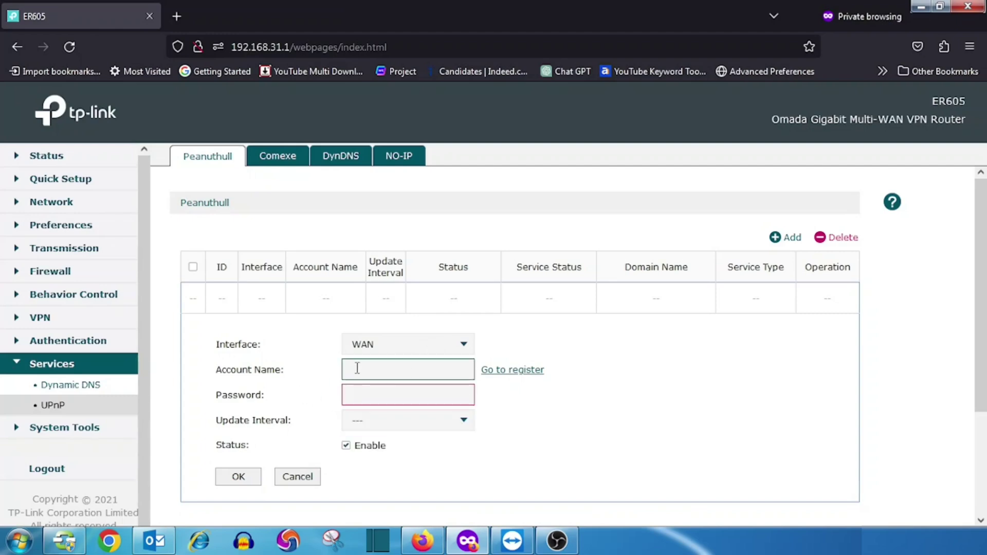
- Leave the update interval unset, discard the Peanuthull draft, and switch to the DynDNS list
left_click(379, 425)
left_click(599, 421)
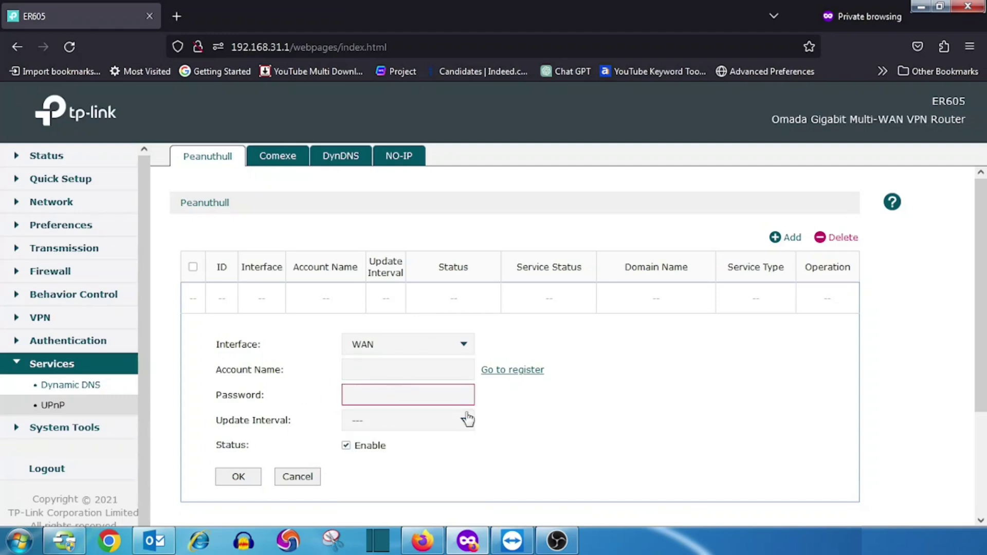
left_click(307, 481)
left_click(325, 155)
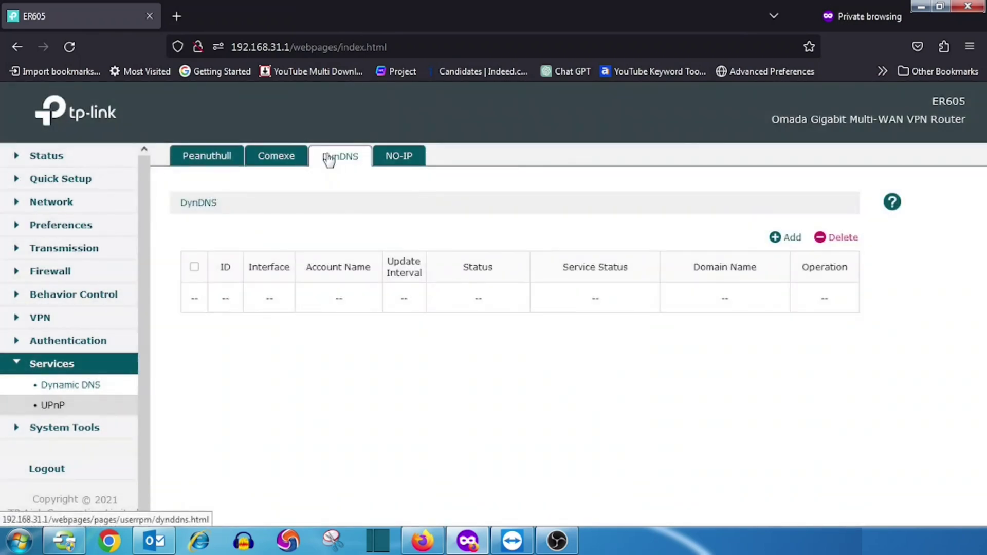
- Reload Dynamic DNS, return to DynDNS, and start a new entry on the WAN interface
left_click(90, 392)
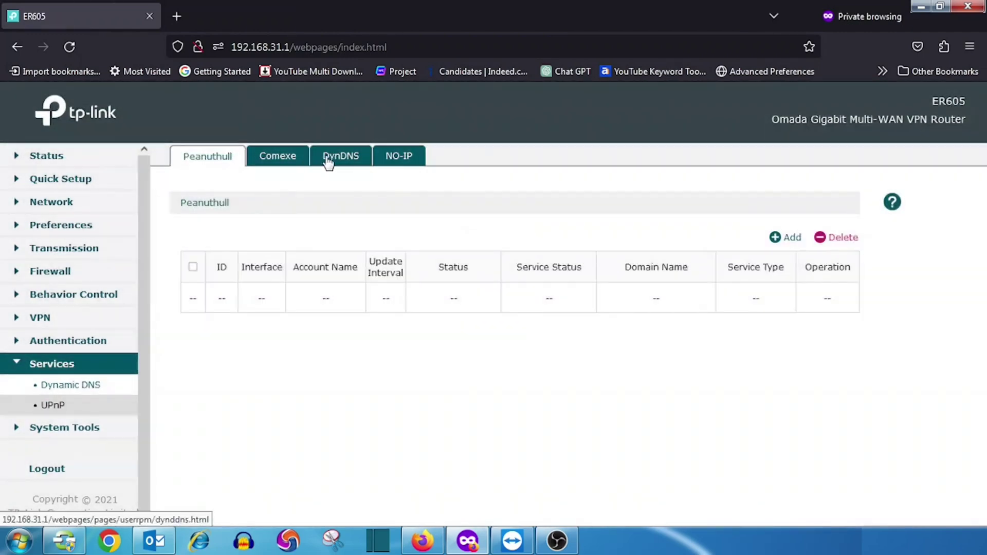
left_click(330, 161)
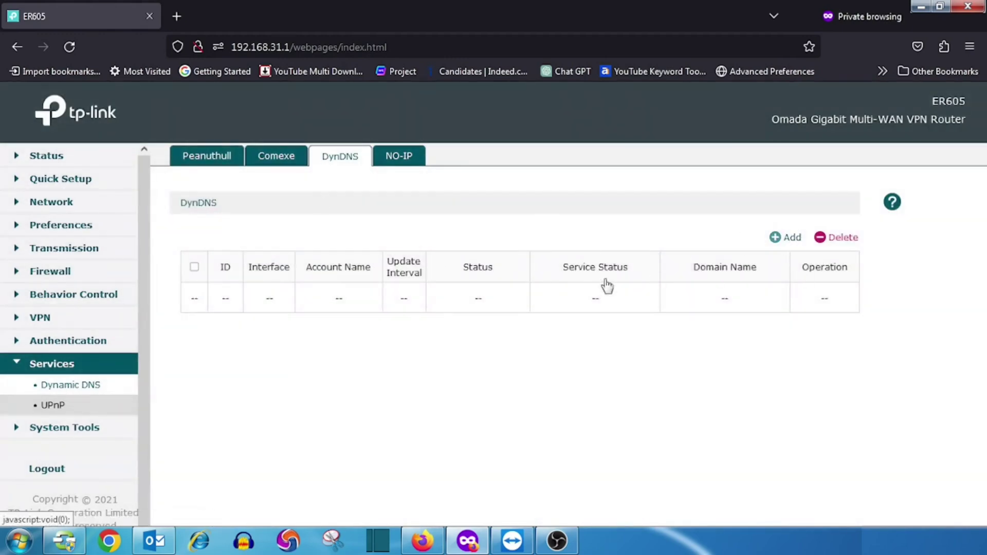
left_click(781, 238)
left_click(362, 352)
left_click(363, 369)
- Set the DynDNS draft's update interval to 1 hour, then cancel it
left_click(366, 371)
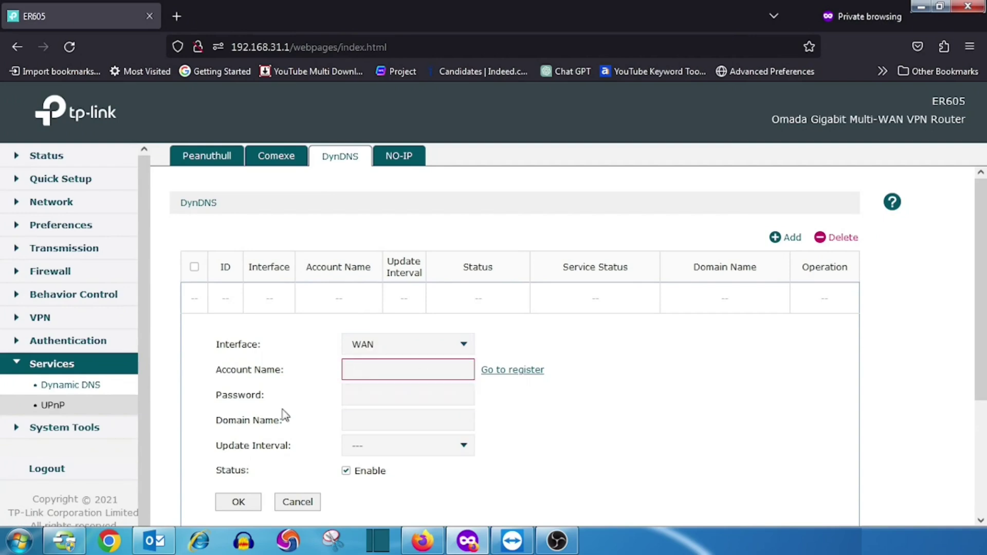
left_click(365, 450)
left_click(367, 469)
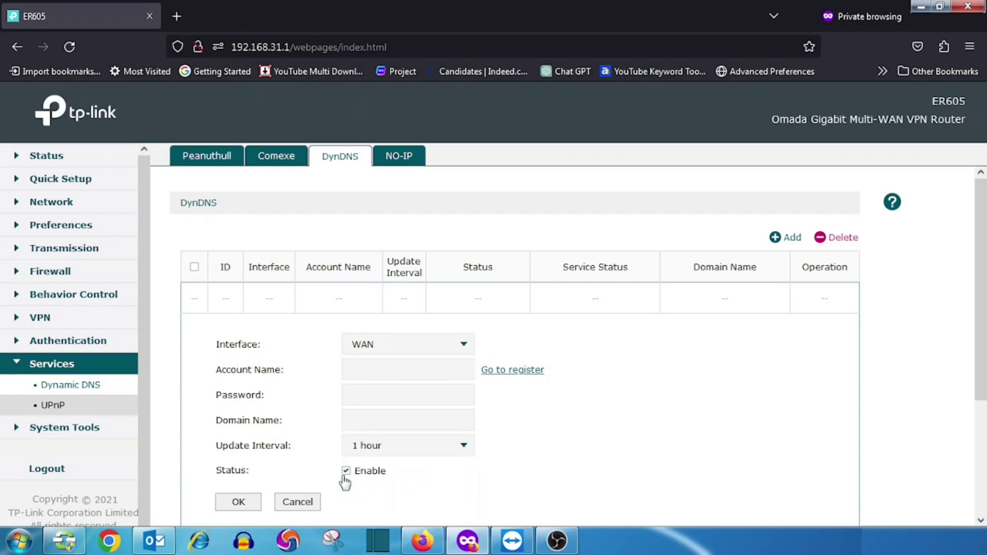
left_click(298, 504)
- On the NO-IP tab, start a new entry on WAN with a 1 hour update interval
left_click(402, 157)
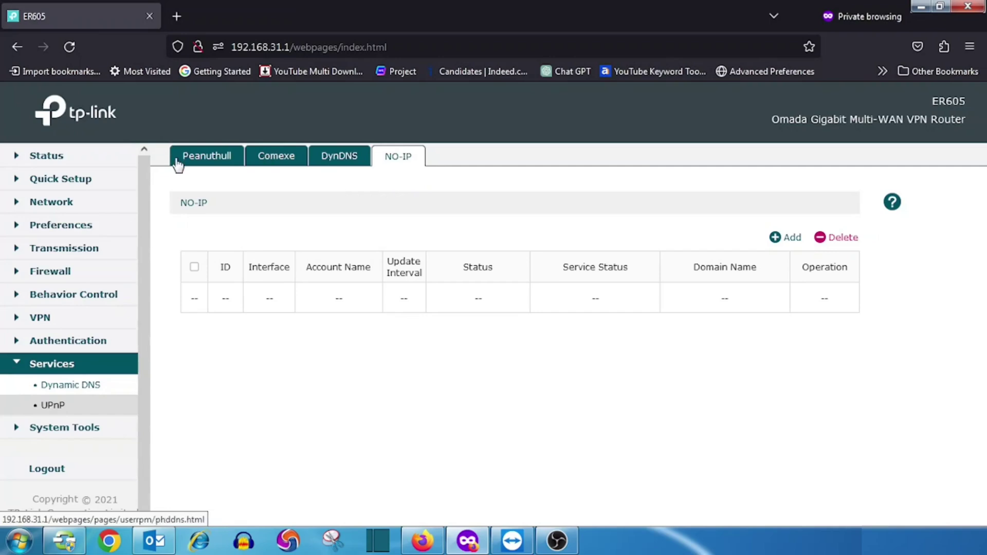
left_click(785, 237)
left_click(406, 344)
left_click(390, 360)
left_click(348, 368)
left_click(355, 395)
left_click(292, 425)
left_click(356, 445)
left_click(355, 463)
- Enter the NO-IP account name, password and domain name.noip.com, and save the entry
left_click(368, 370)
type("usernoip")
left_click(372, 393)
type("password123")
key("Tab")
type("name.noip.com")
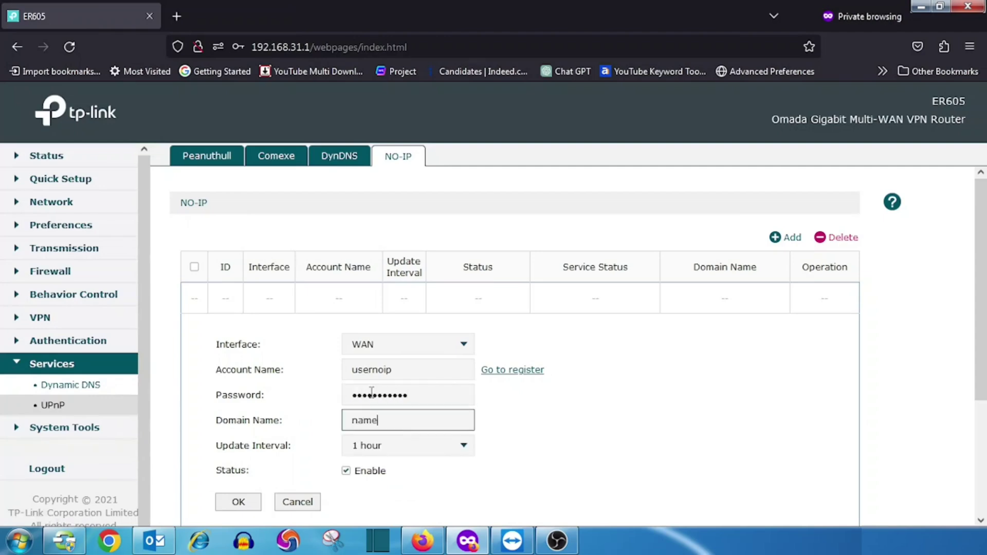
left_click(246, 501)
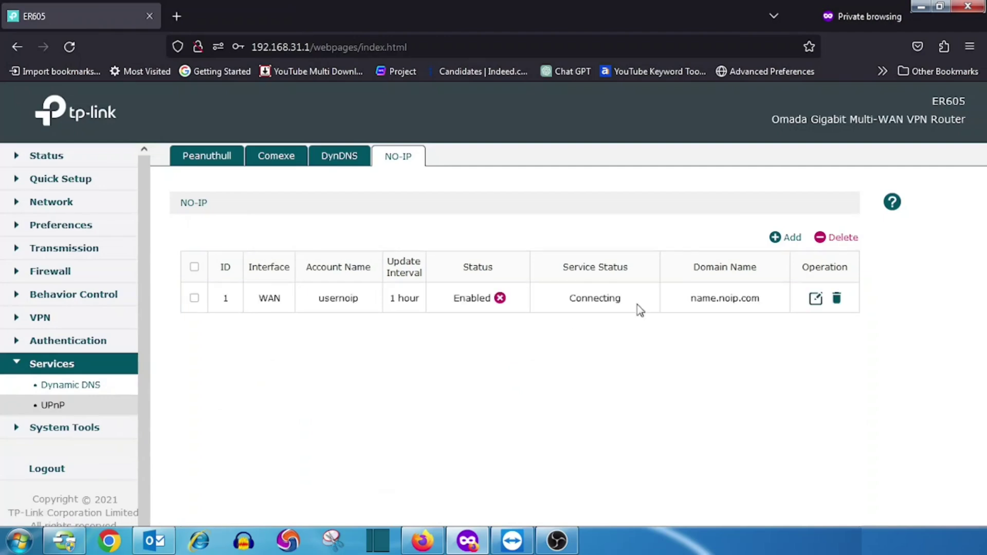
- Refresh the NO-IP list to check the new entry's status, which reports incorrect credentials
left_click(339, 155)
left_click(399, 157)
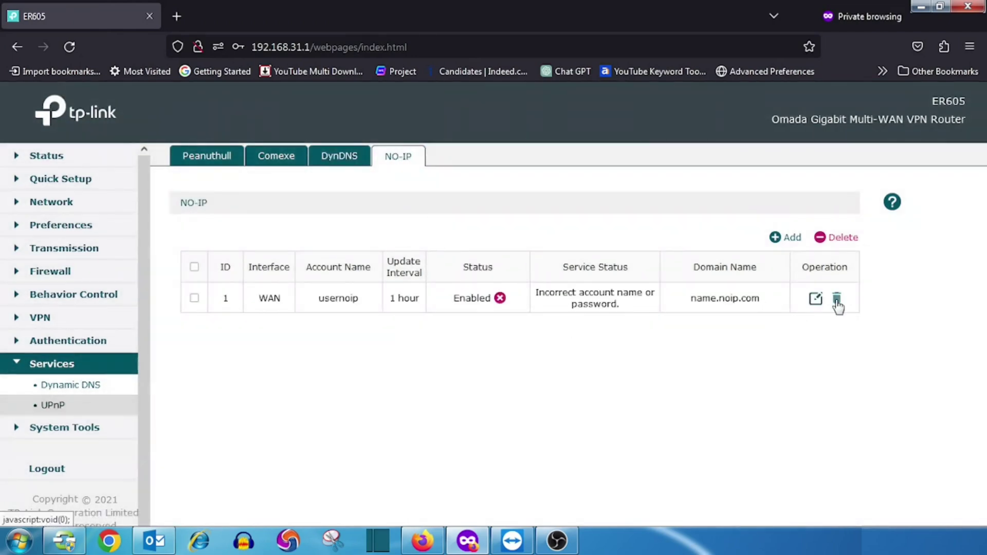
left_click(57, 248)
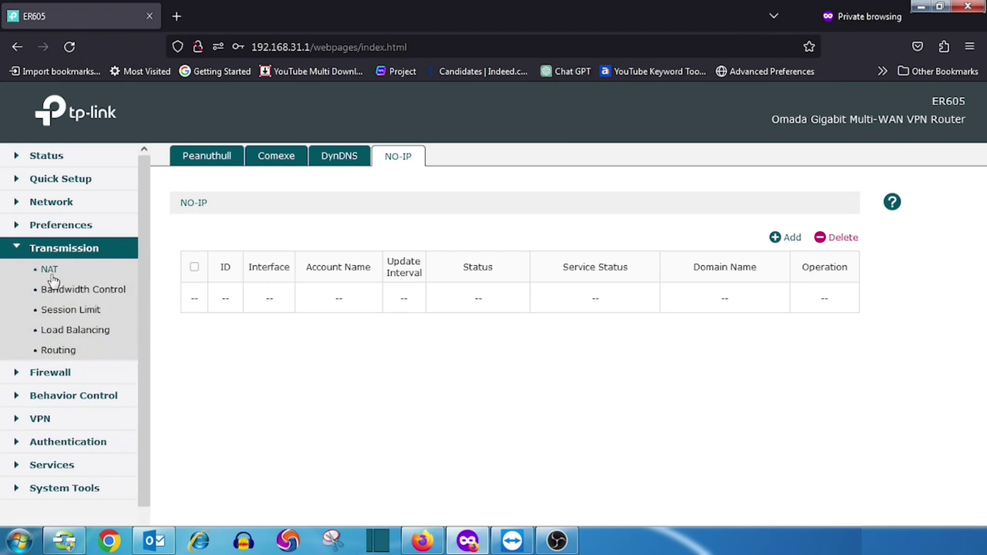
- In NAT, start a One-to-One NAT entry, toggle DMZ Forwarding on and off, then cancel
left_click(50, 274)
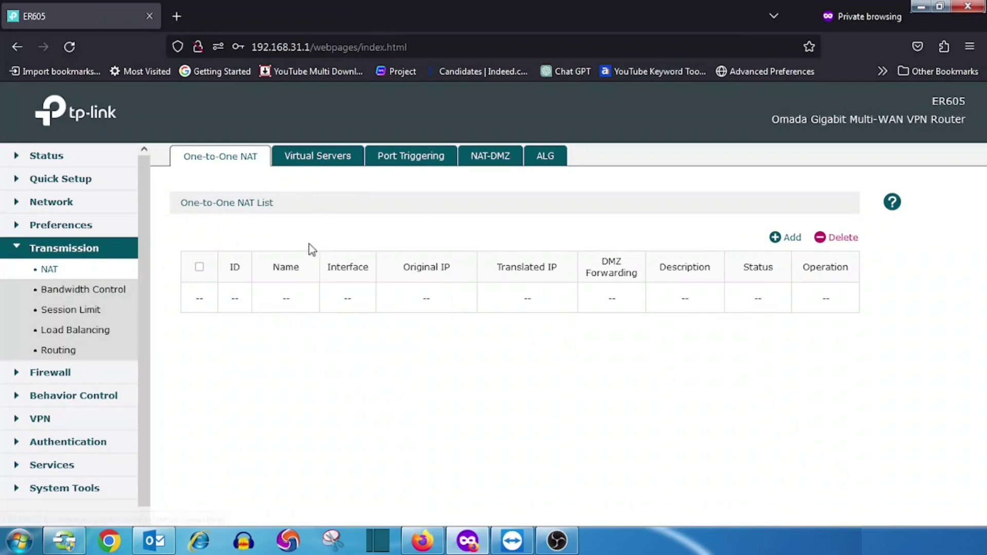
left_click(790, 238)
scroll(378, 401, "down", 2)
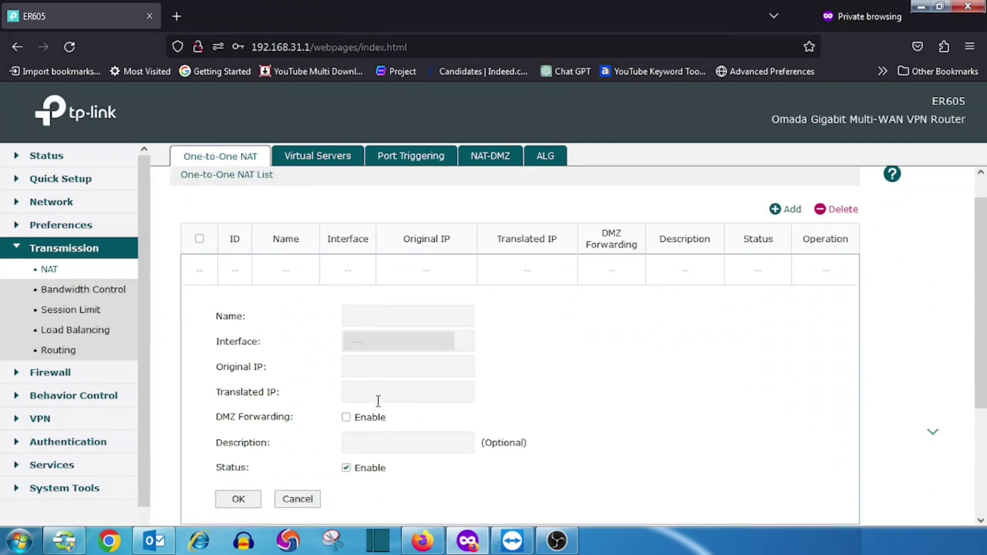
scroll(379, 401, "down", 1)
left_click(345, 381)
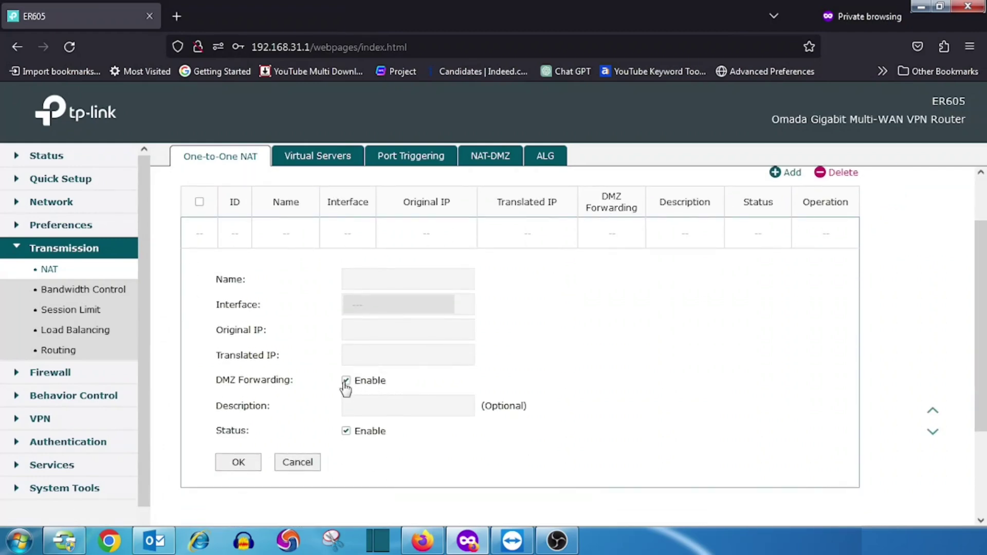
left_click(344, 382)
left_click(345, 380)
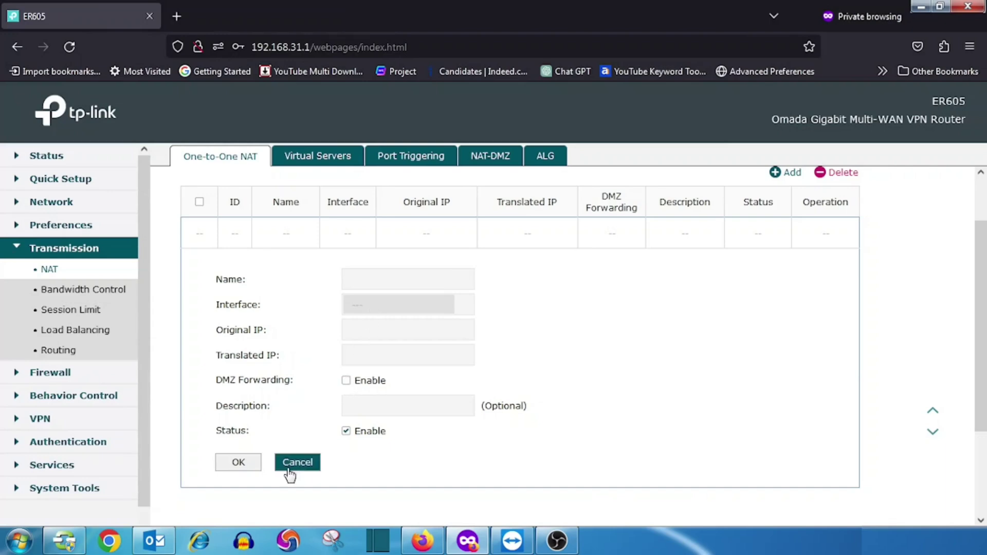
left_click(298, 464)
- Add a new virtual server named Web on the WAN interface
left_click(313, 161)
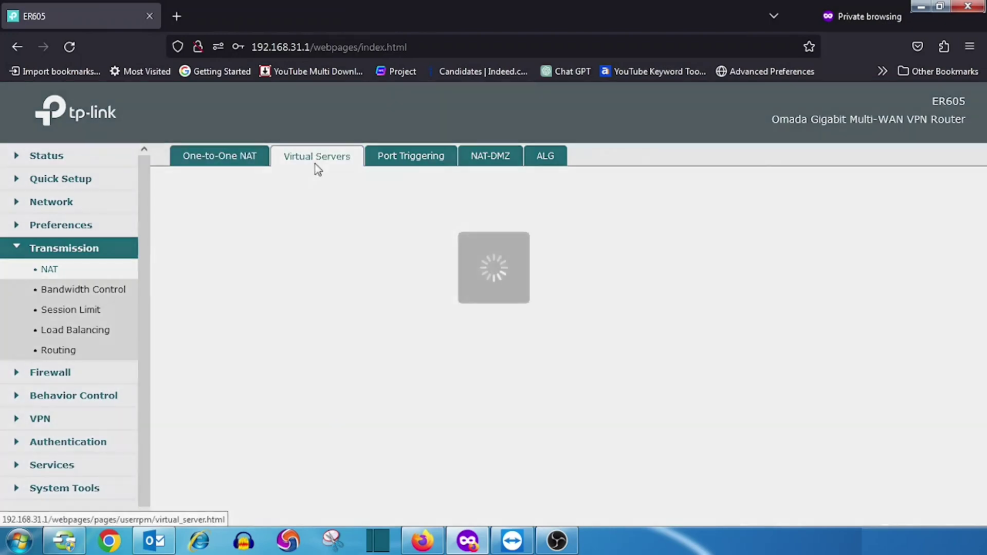
left_click(792, 237)
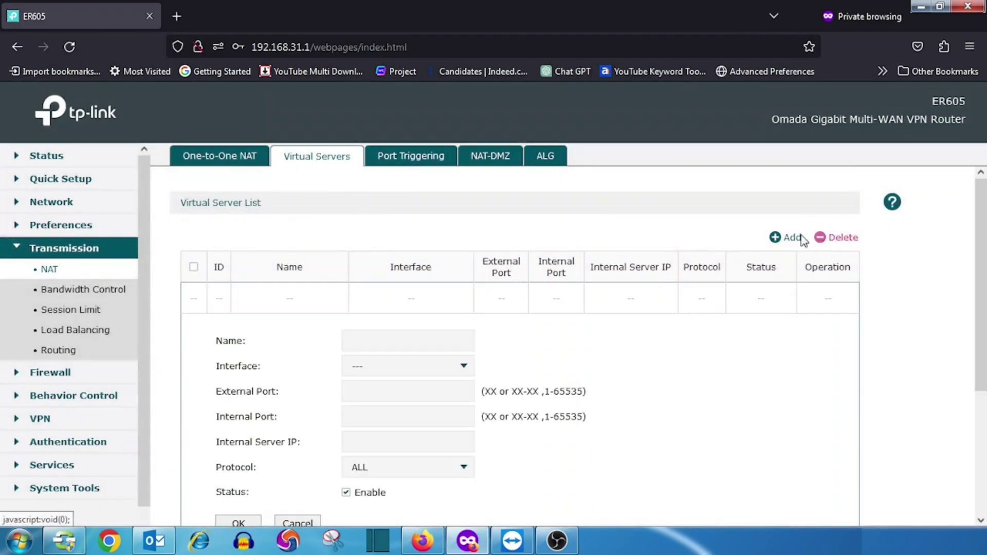
left_click(386, 340)
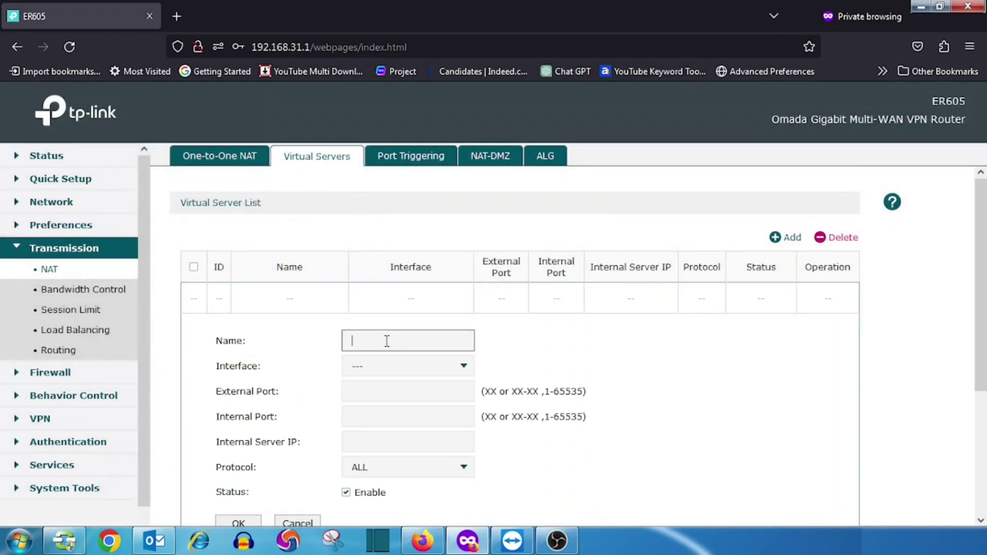
type("Web")
key("Tab")
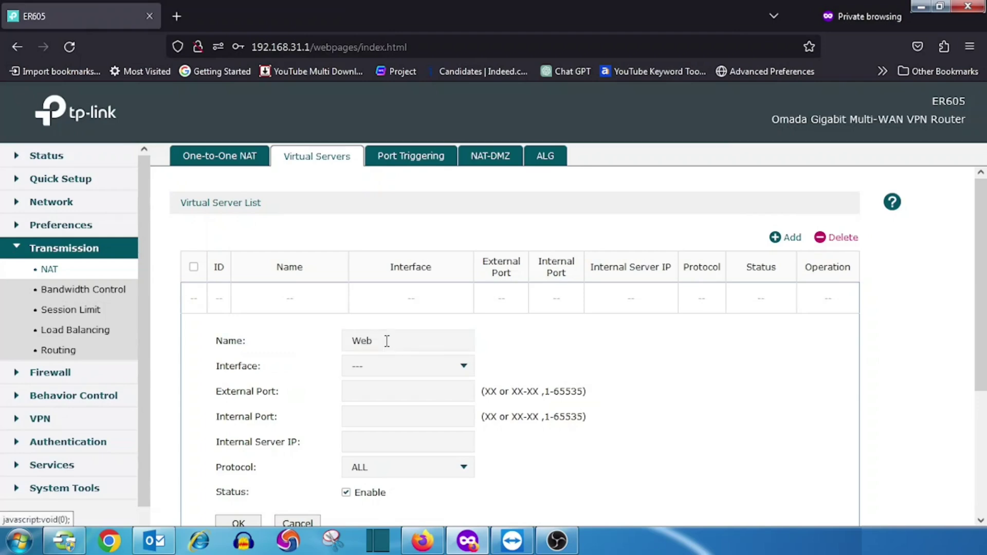
left_click(378, 374)
left_click(359, 393)
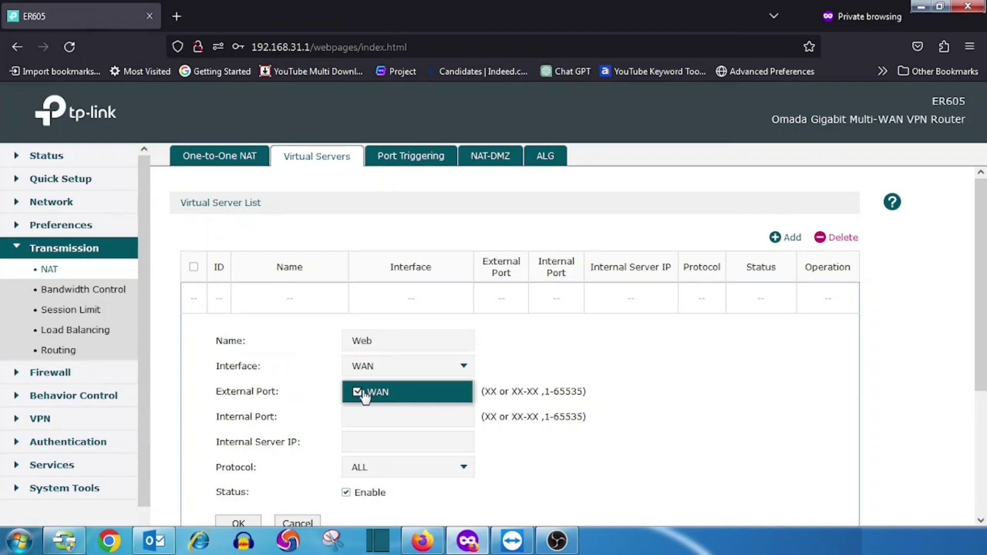
- Set external and internal ports to 80 and the internal server IP to 192.168.31.2
left_click(355, 392)
type("80")
key("Tab")
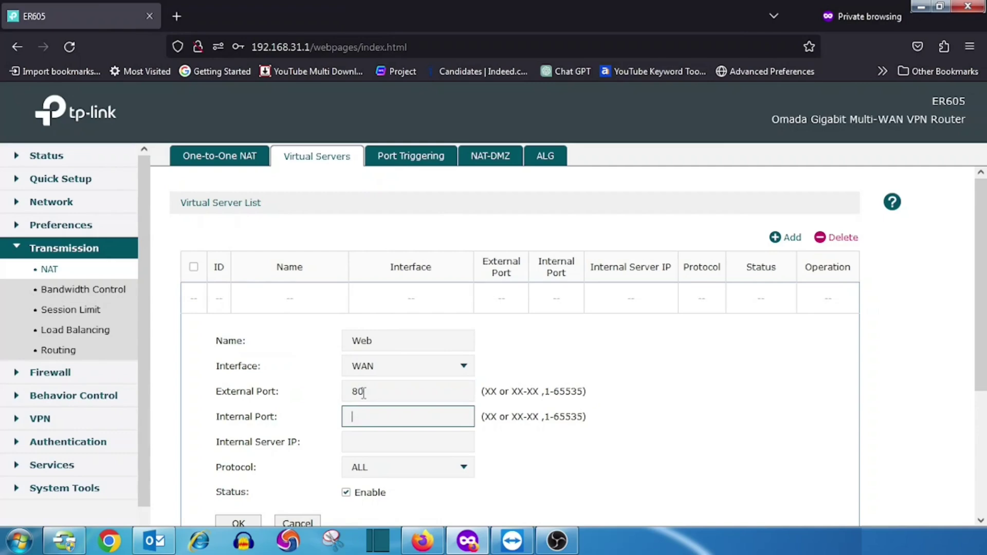
type("80")
scroll(369, 402, "down", 1)
left_click(378, 379)
type("192.168.31.2")
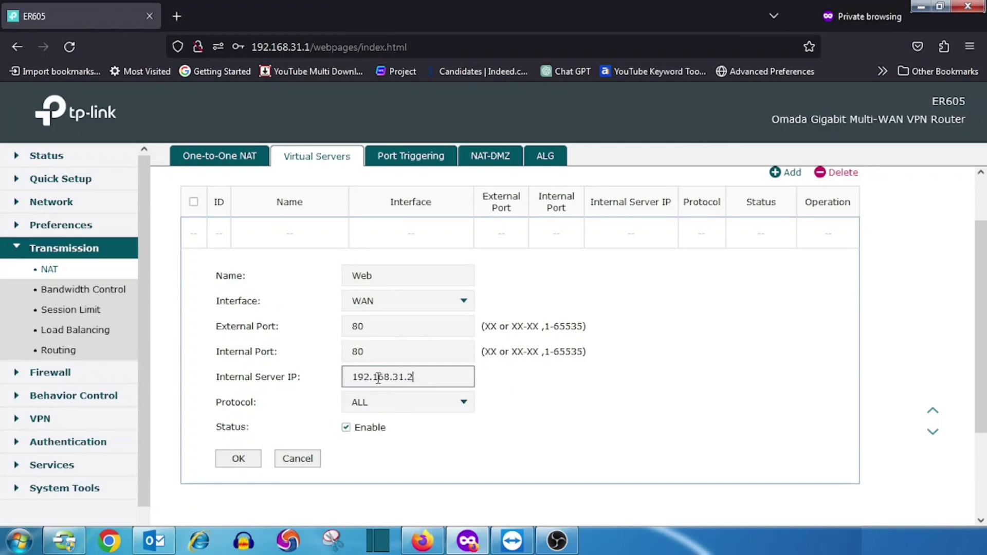
- Set the protocol to TCP and save the Web virtual server
left_click(395, 410)
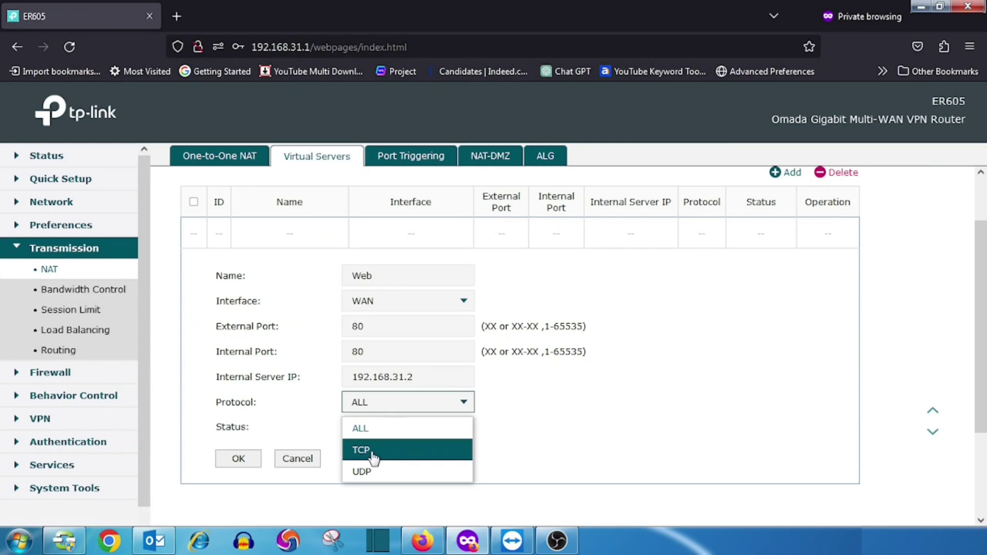
left_click(373, 458)
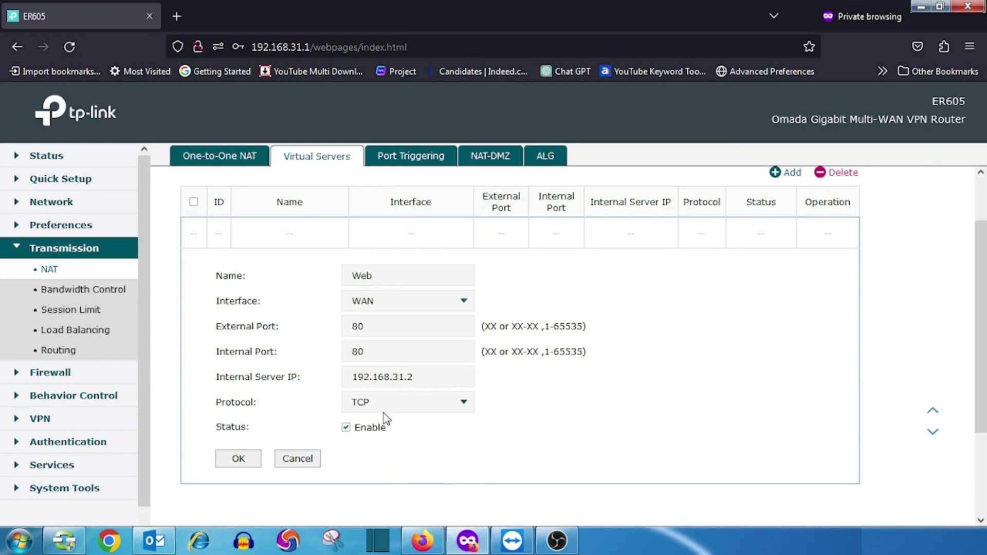
left_click(239, 460)
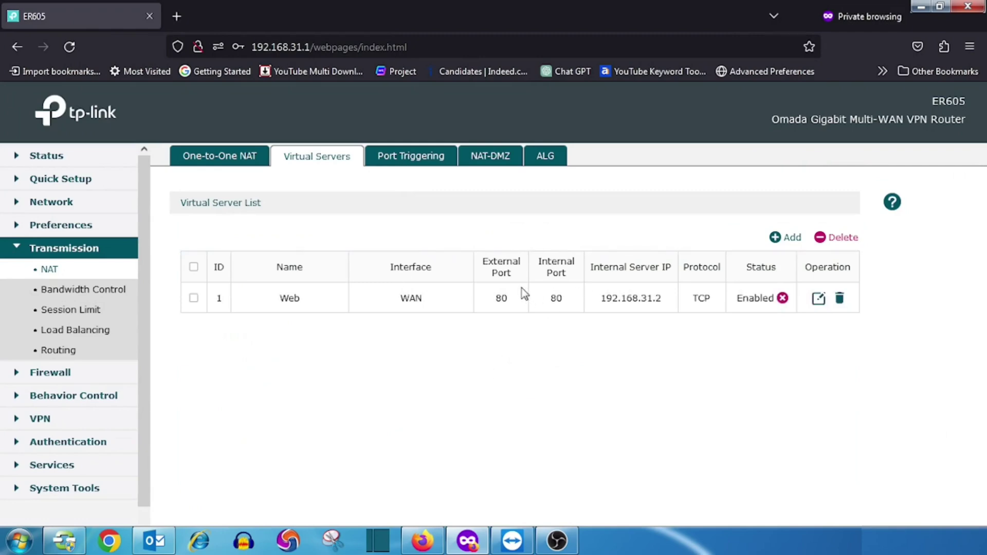
left_click(500, 161)
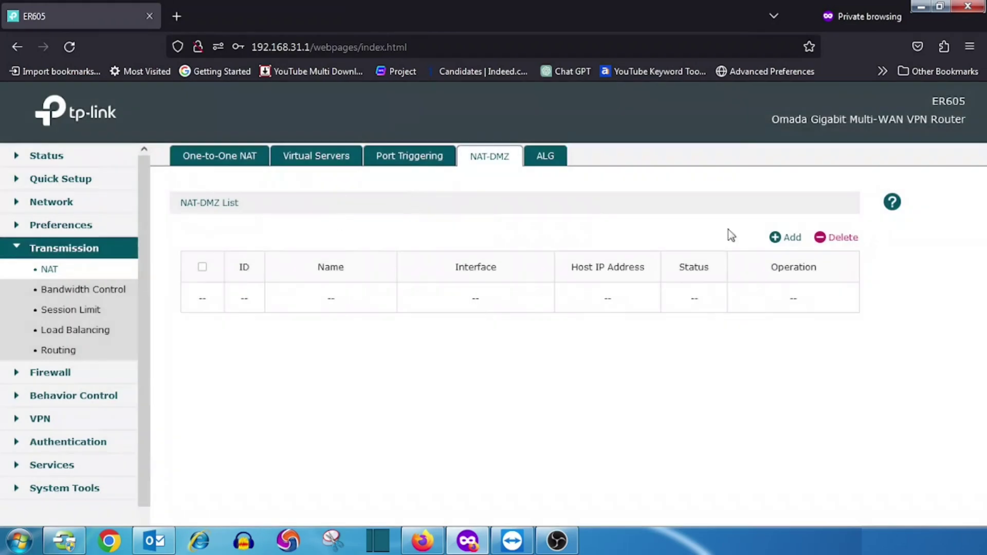
- Add a NAT-DMZ entry MYsubrouter on WAN with DMZ host 192.168.31.3 and save it
left_click(775, 238)
type("MYsubrouter")
left_click(415, 370)
left_click(348, 396)
left_click(348, 396)
left_click(386, 370)
left_click(357, 396)
left_click(394, 394)
type("192.168.31.3")
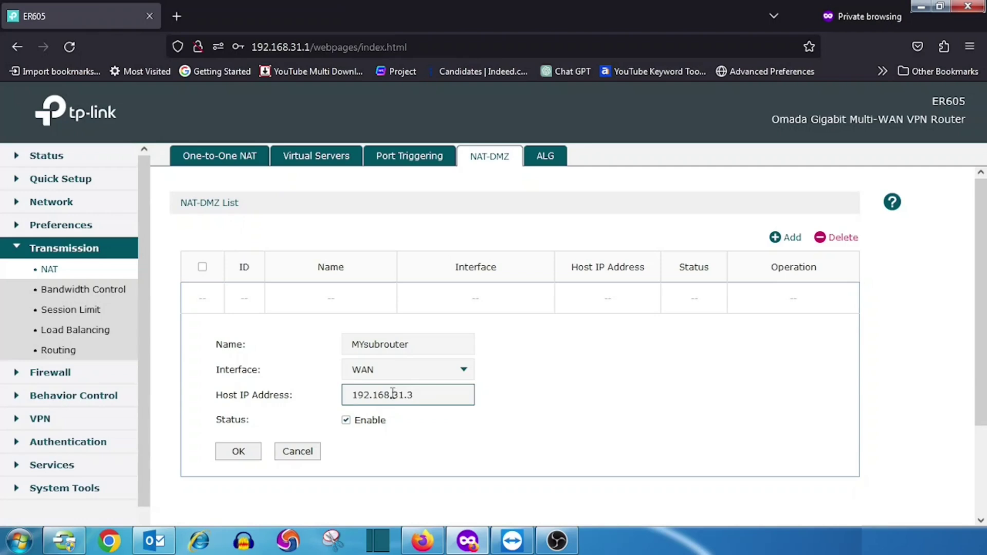
left_click(238, 452)
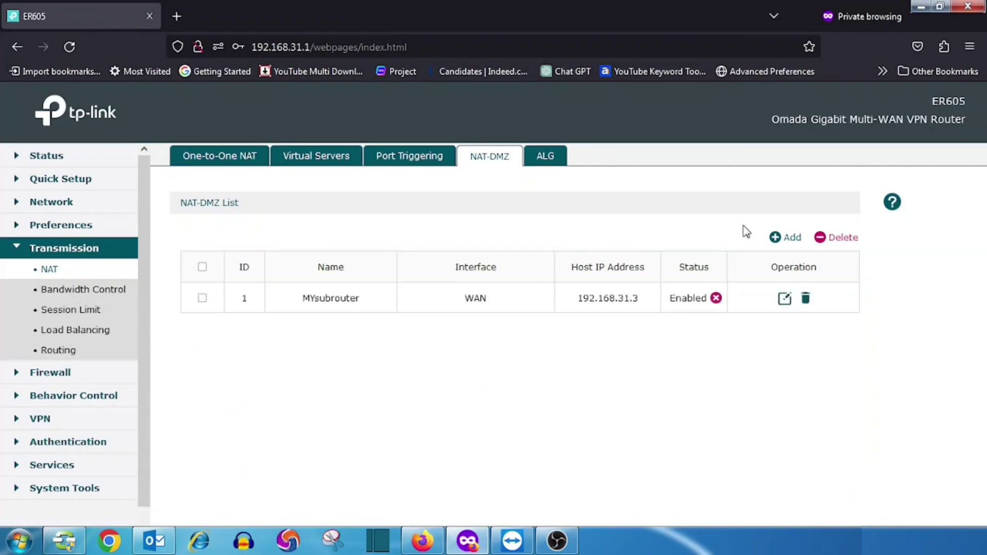
- Check the Virtual Servers list, then delete the MYsubrouter DMZ entry
left_click(339, 157)
left_click(488, 158)
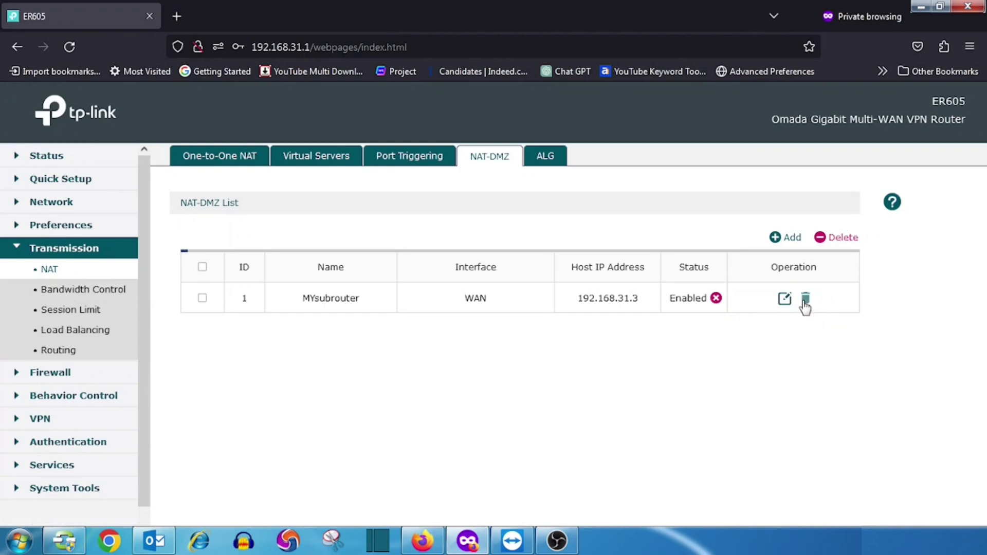
left_click(805, 299)
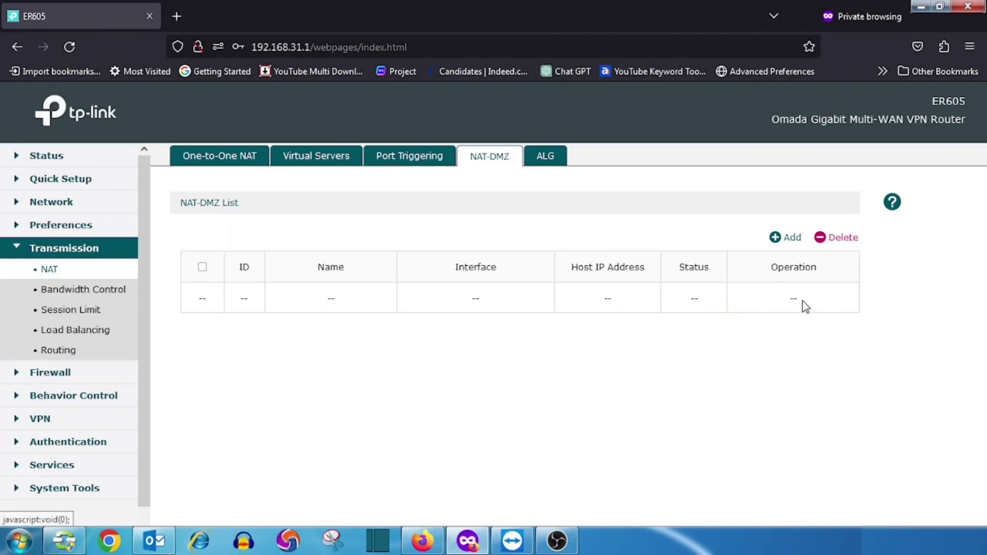
- Return to Virtual Servers and delete the Web rule with its trash icon
left_click(320, 160)
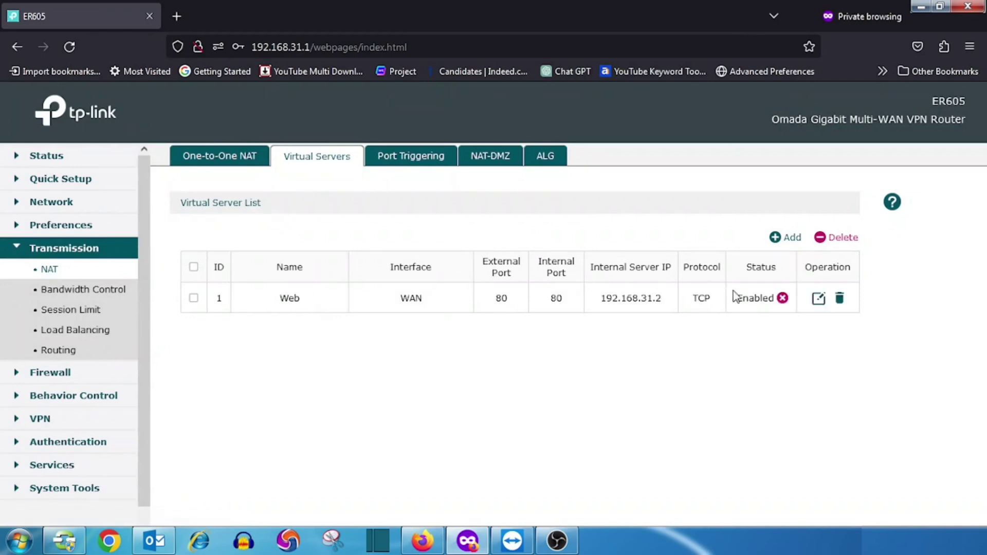
left_click(840, 301)
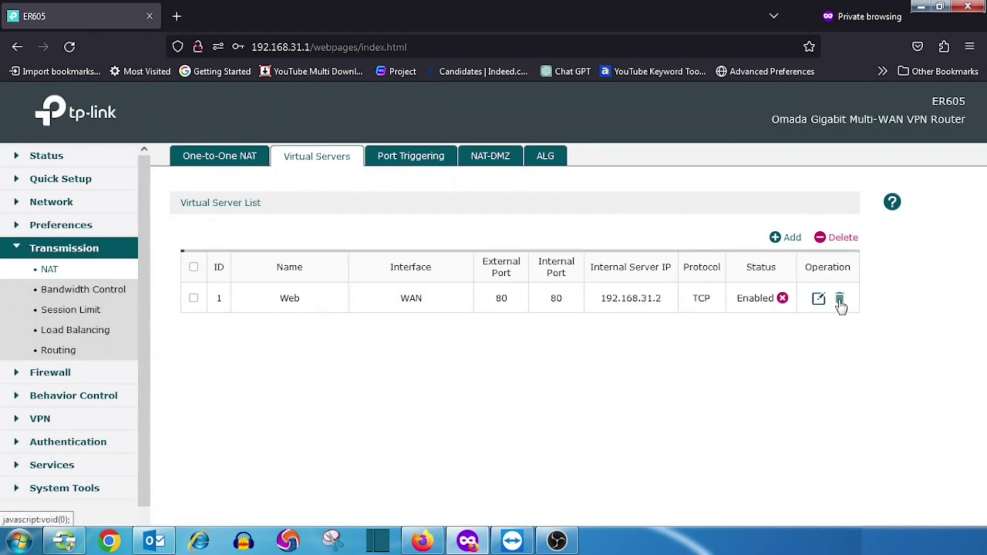